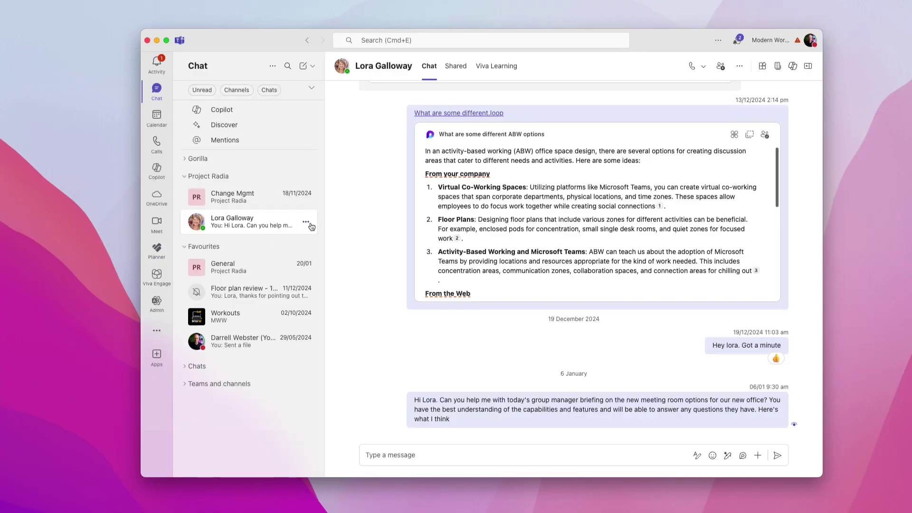
left_click(309, 224)
left_click(328, 234)
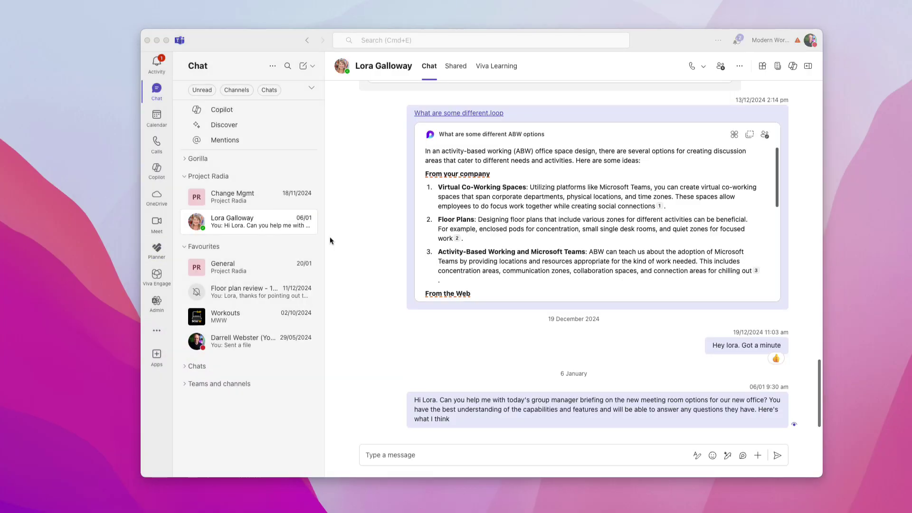
left_click_drag(179, 265, 107, 252)
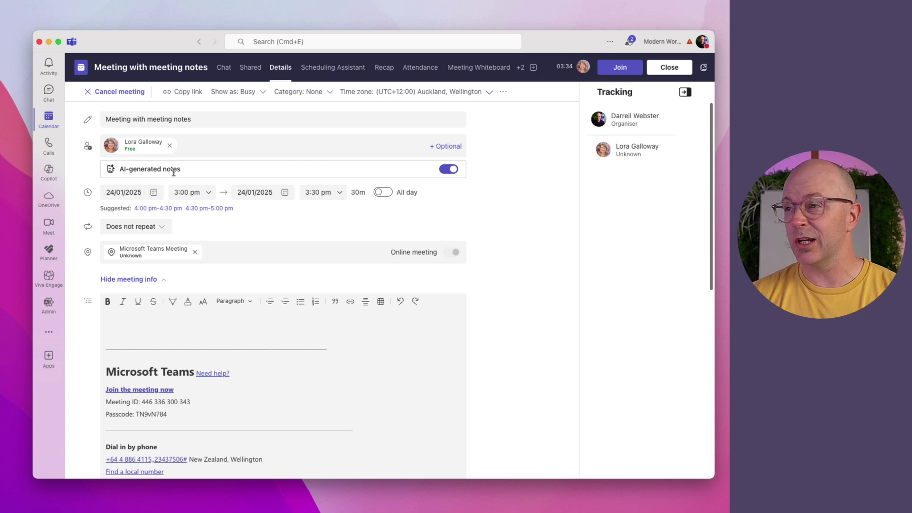
Review the details and agenda of "Meeting with meeting notes" and join the meeting with camera and computer audio on.
scroll(316, 356, "down", 10)
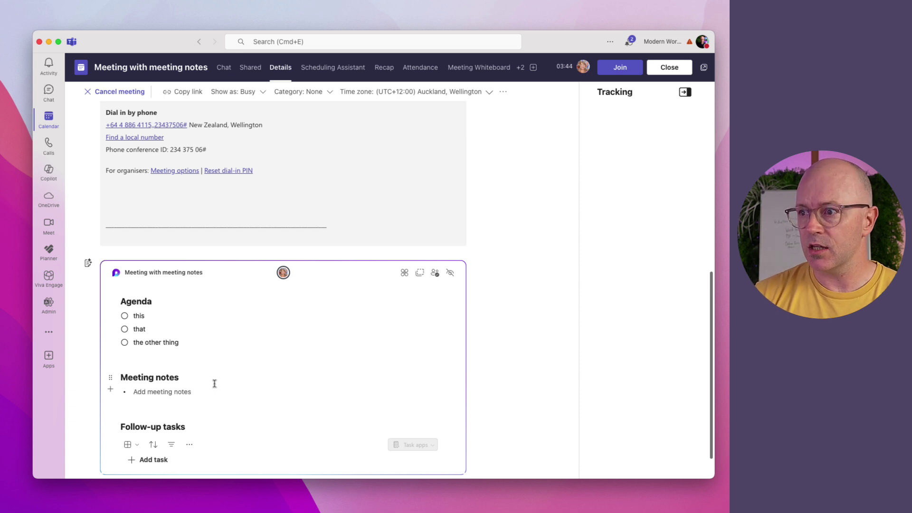
scroll(407, 353, "up", 10)
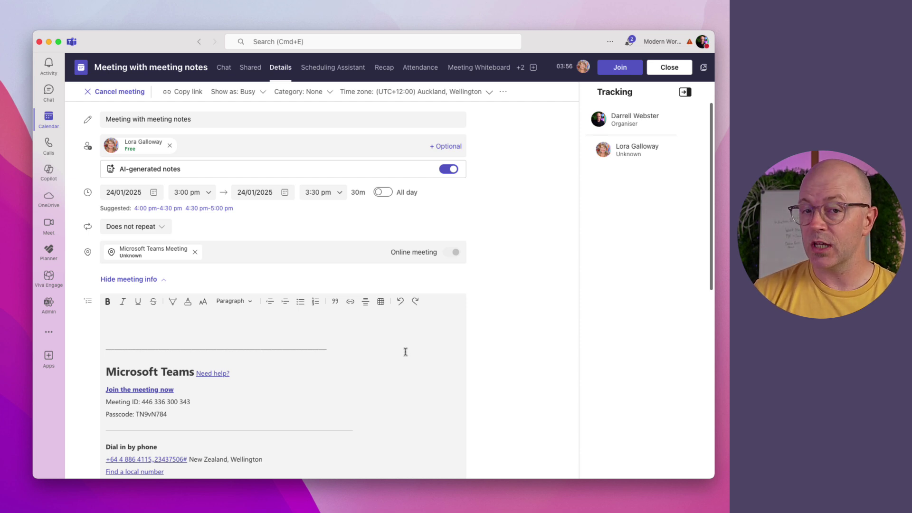
left_click(620, 67)
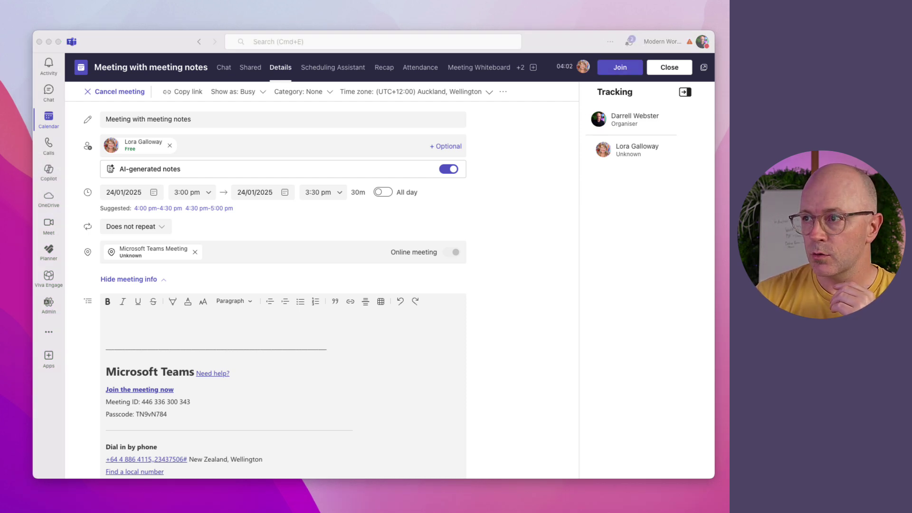
key("super+m")
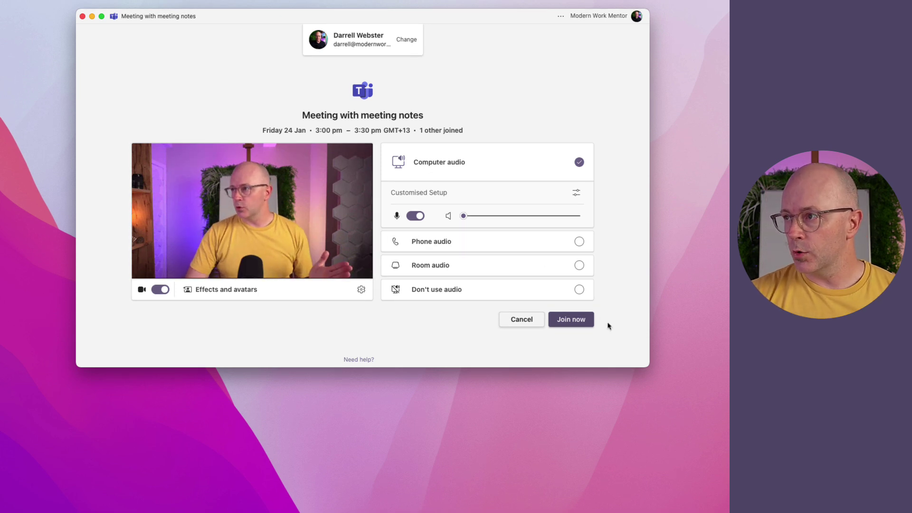
left_click(580, 324)
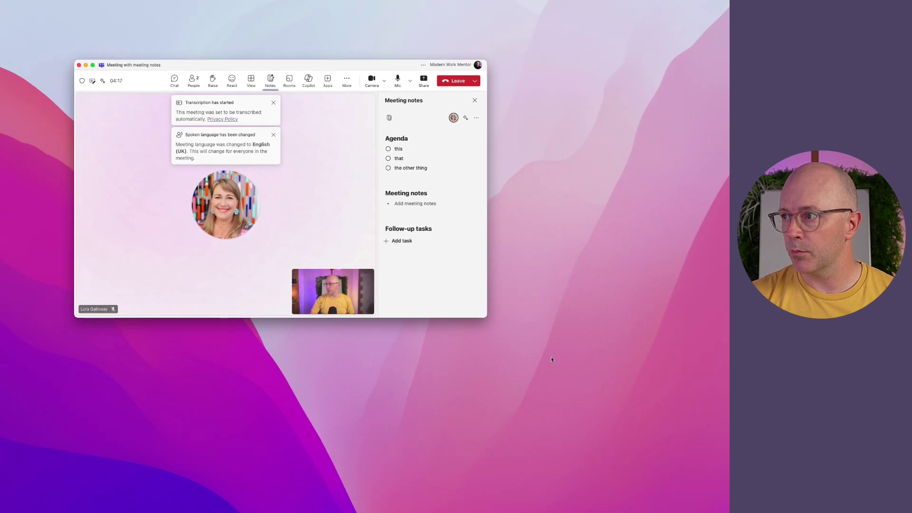
Enlarge the meeting window and dismiss the notification about transcription.
left_click_drag(484, 315, 636, 413)
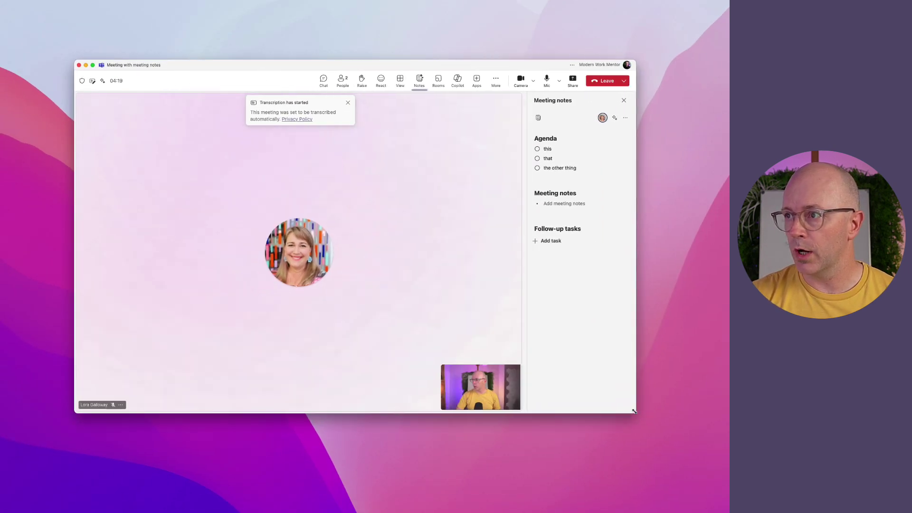
mouse_move(277, 68)
left_mouse_down()
mouse_move(265, 64)
mouse_move(275, 75)
left_mouse_up()
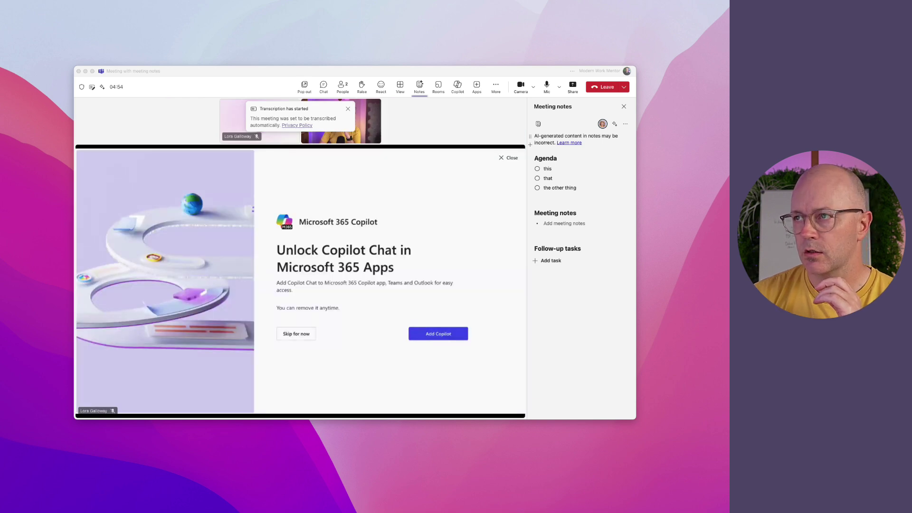
left_click(349, 113)
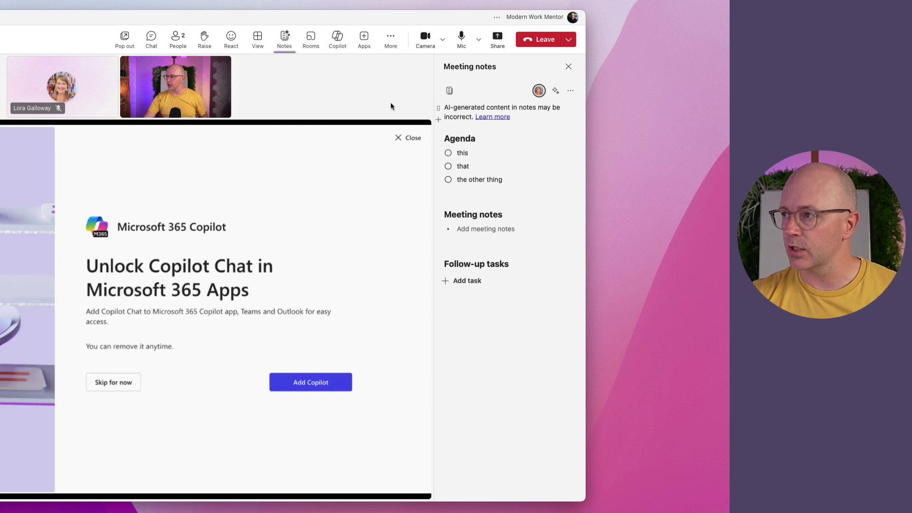
Add the bullet "Copilot Chat in M365 Apps" under Meeting notes in the shared notes.
left_click(468, 231)
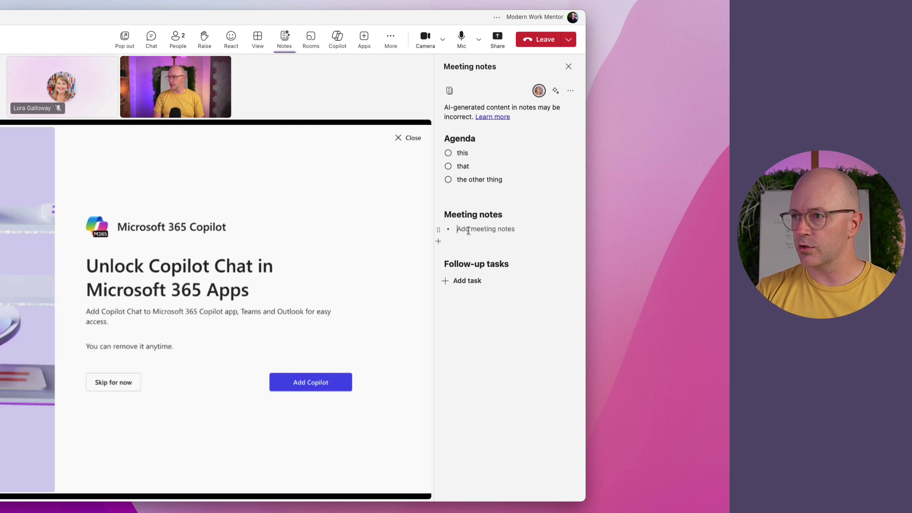
type("Copilot Chat")
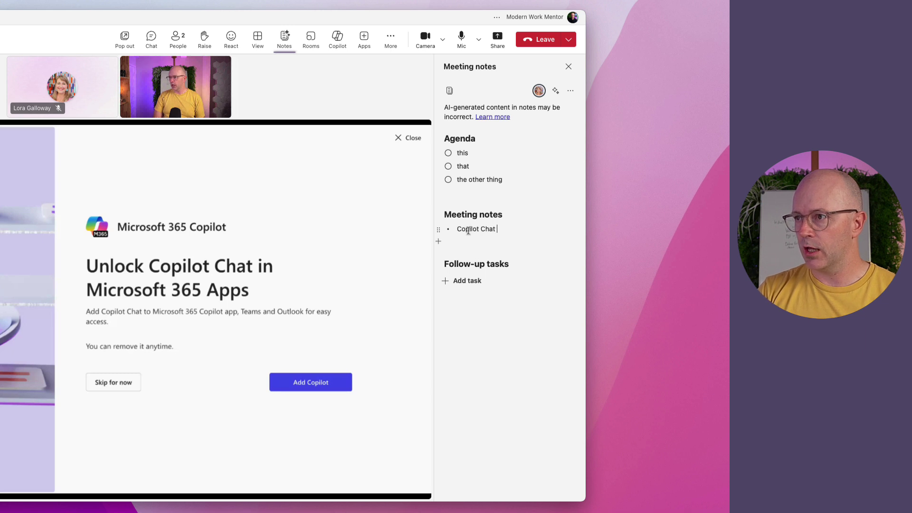
type(" in M365")
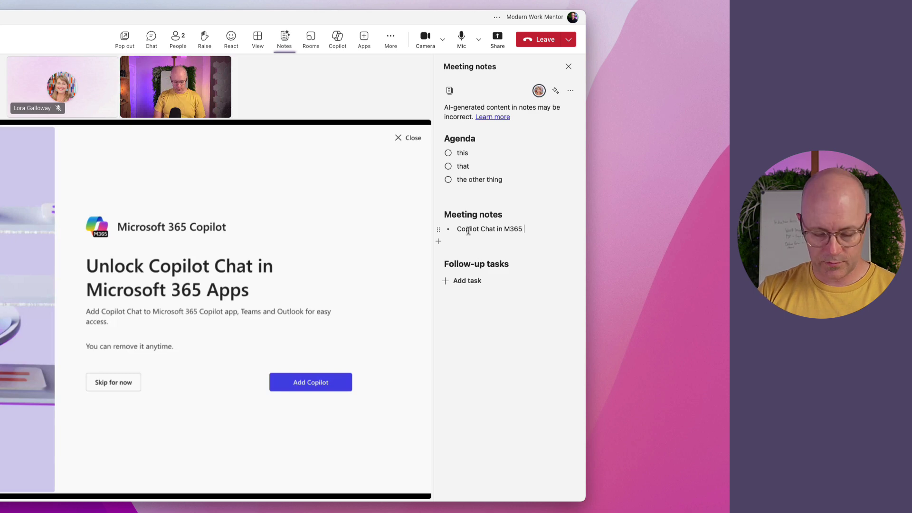
type(" Apps")
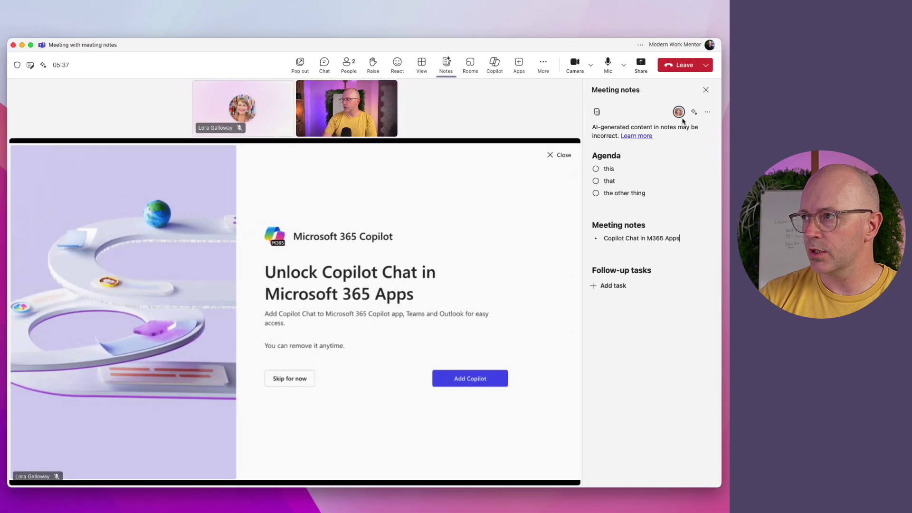
mouse_move(542, 101)
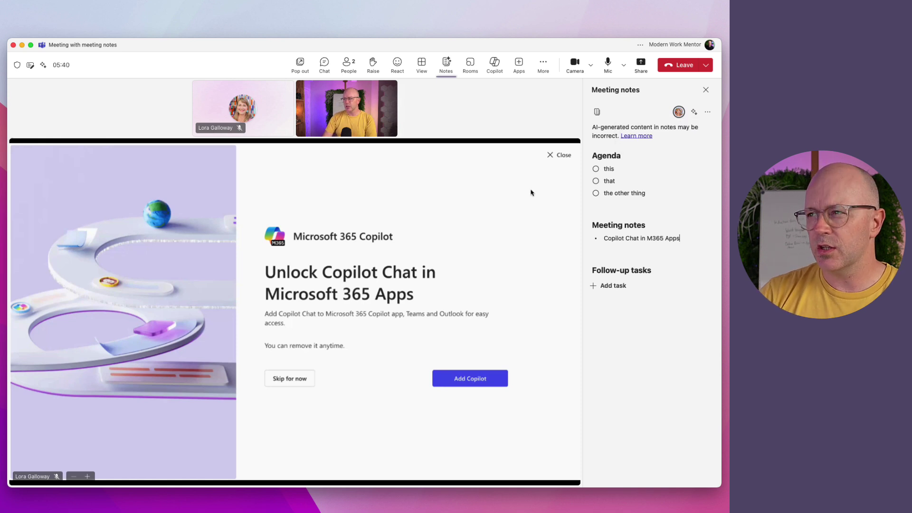
Show the meeting chat and pop the shared content out into its own window.
left_click(325, 67)
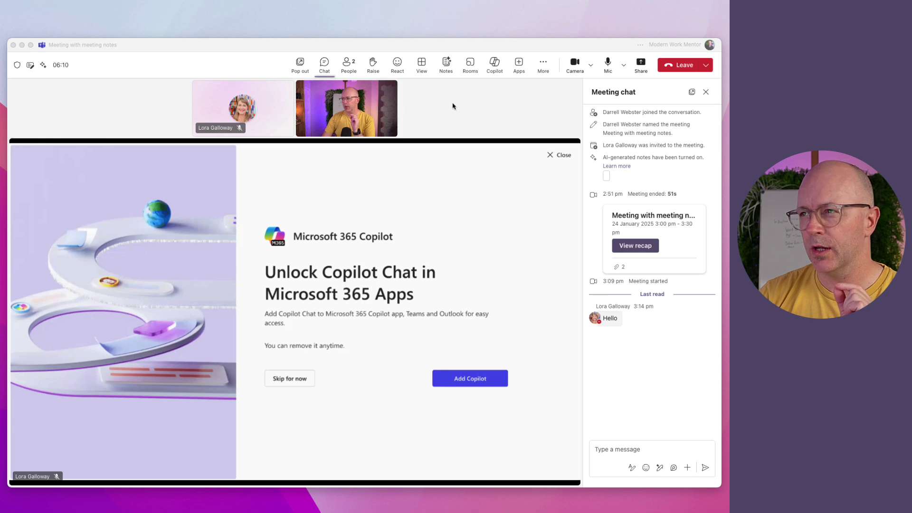
left_click(302, 70)
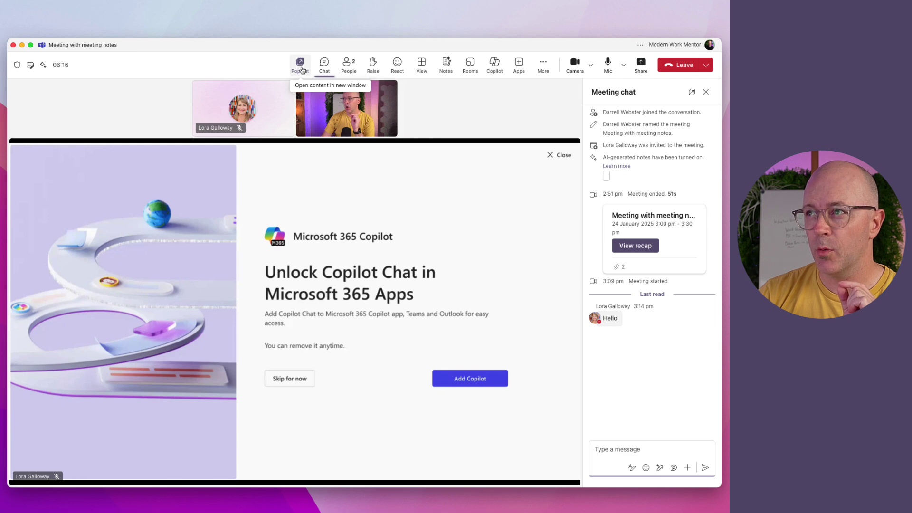
left_click(302, 71)
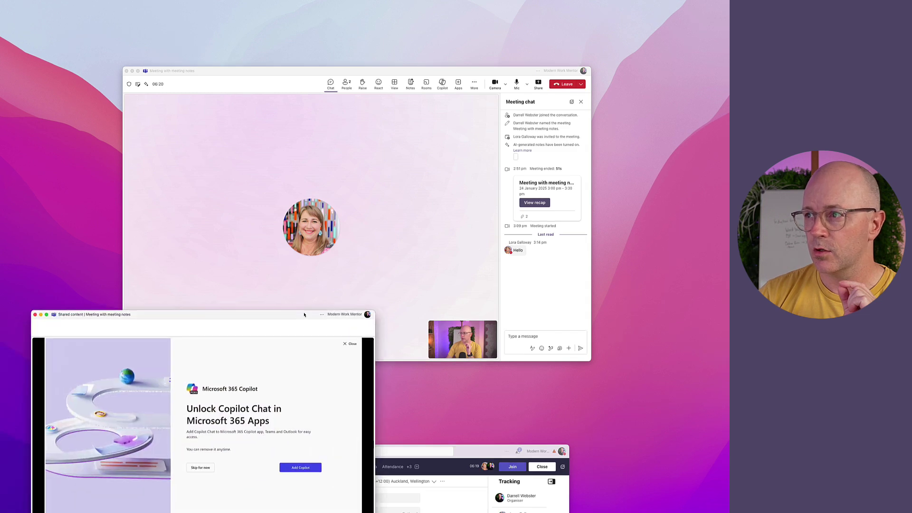
Enlarge the shared content window and arrange it above the main meeting window so both are visible.
left_click_drag(295, 312, 429, 226)
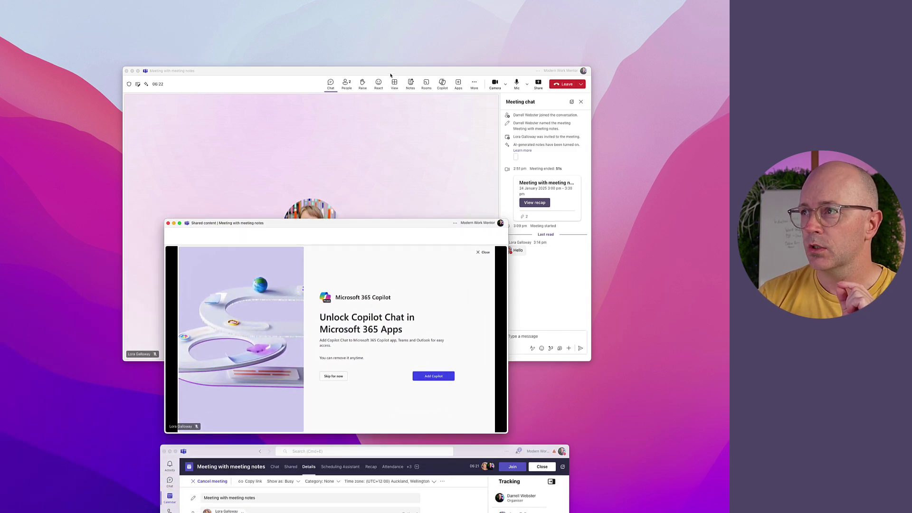
left_click_drag(391, 75, 398, 6)
left_click(360, 346)
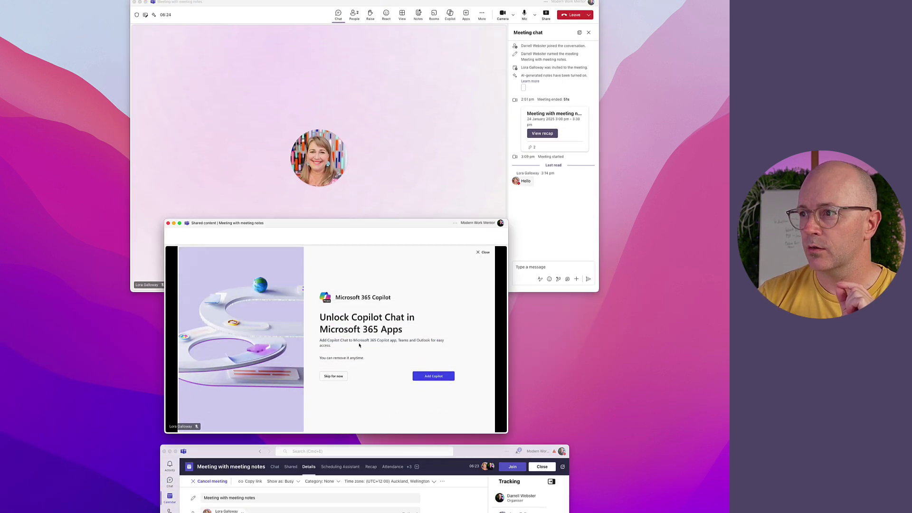
left_click_drag(359, 220, 335, 115)
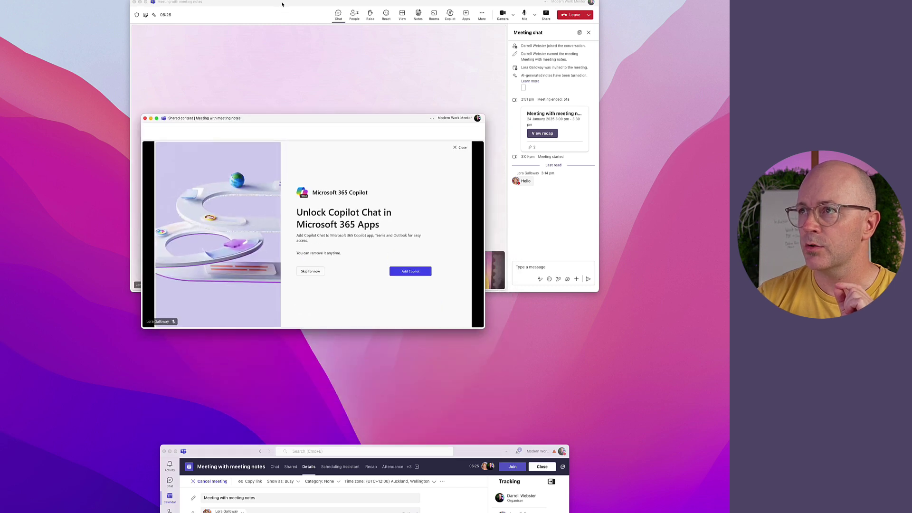
left_click_drag(282, 4, 276, 230)
left_click_drag(297, 119, 261, 27)
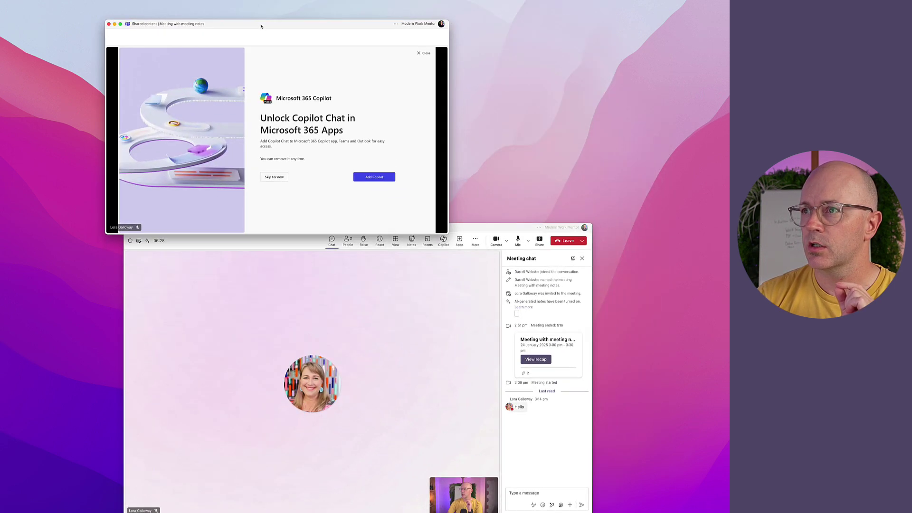
left_click_drag(446, 232, 573, 280)
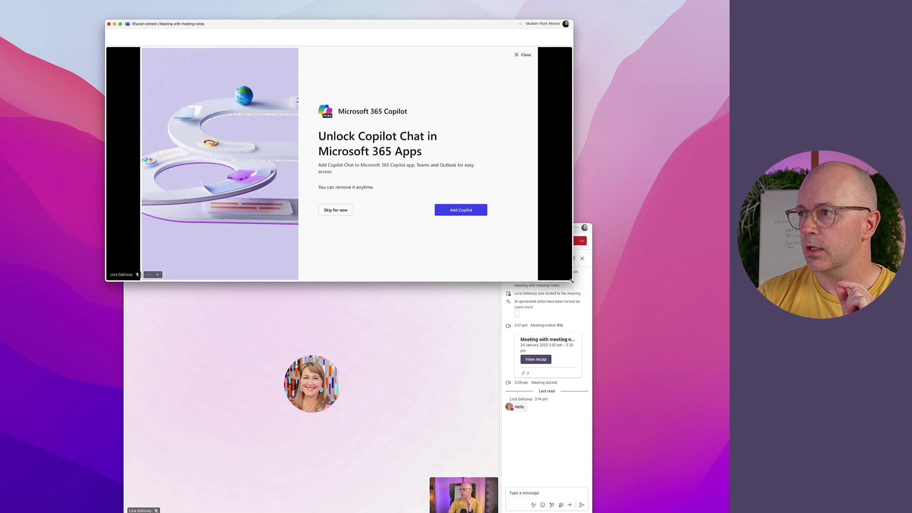
left_click_drag(419, 26, 415, 0)
left_click(349, 365)
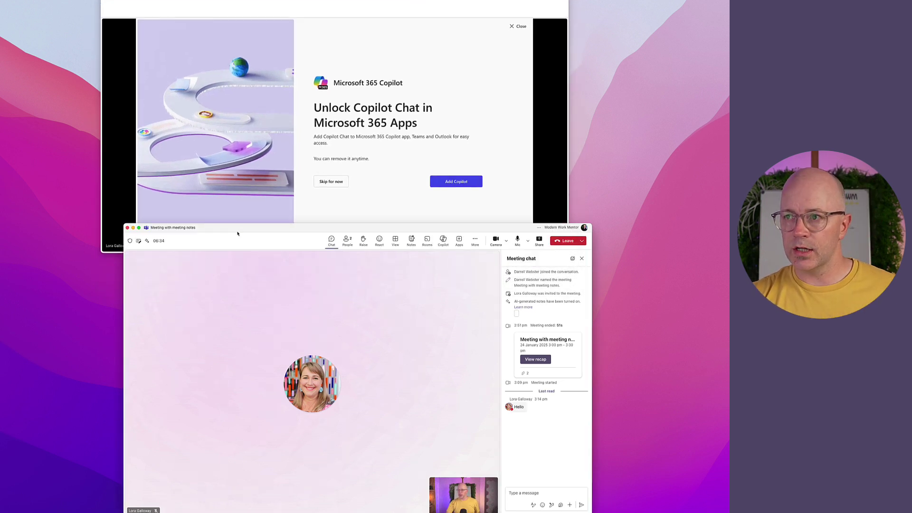
left_click_drag(241, 232, 223, 276)
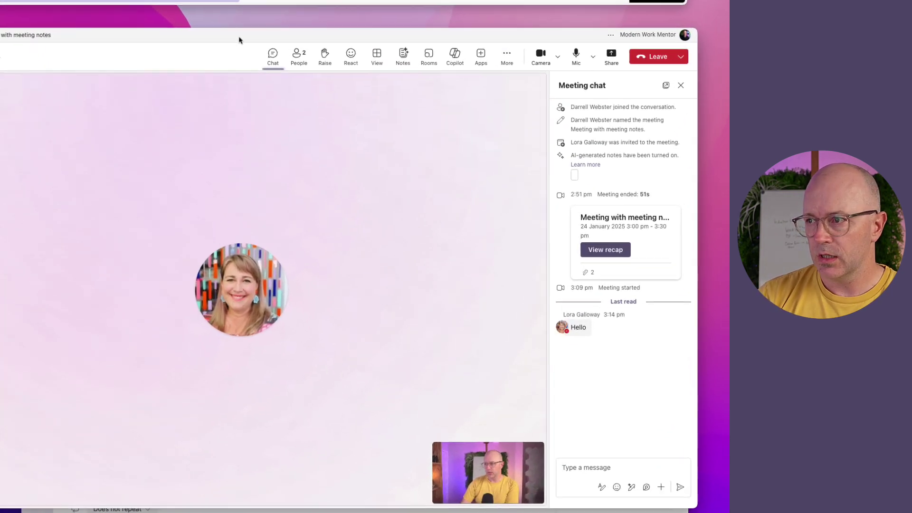
Check the meeting notes briefly and open the meeting chat in a separate window.
left_click(404, 43)
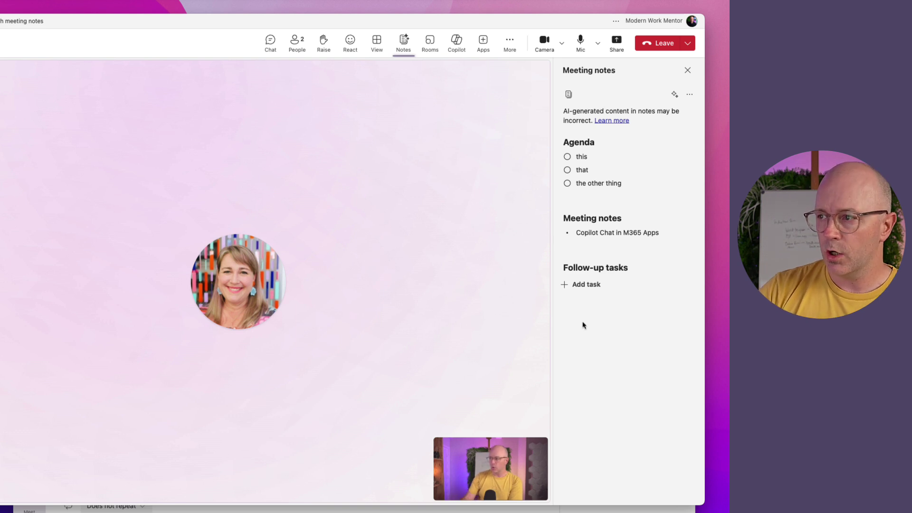
left_click(270, 41)
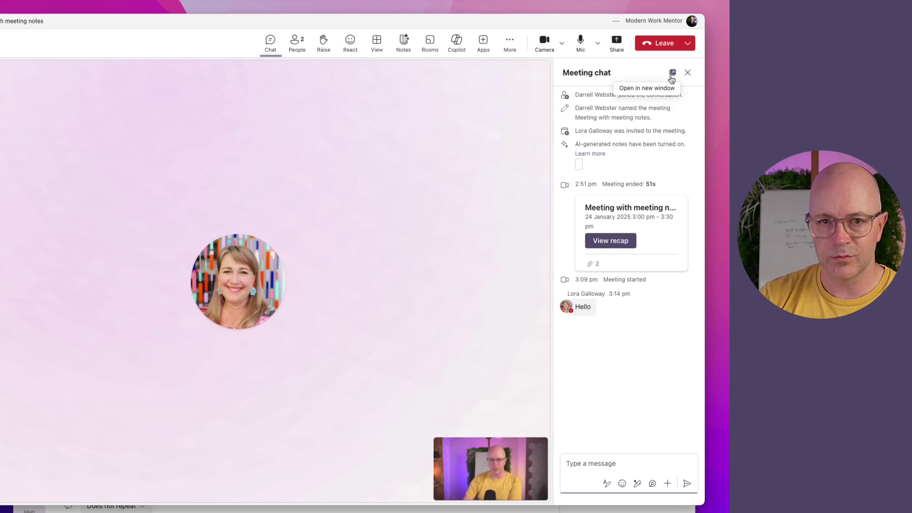
left_click(672, 73)
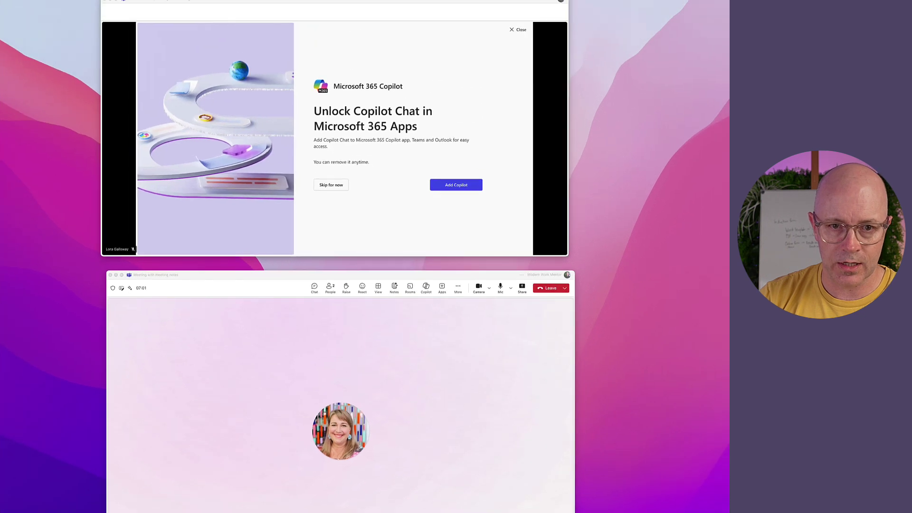
Place the chat window beside the meeting window and minimise the calendar window with the meeting details.
left_click_drag(421, 295, 606, 277)
left_click_drag(437, 278, 367, 275)
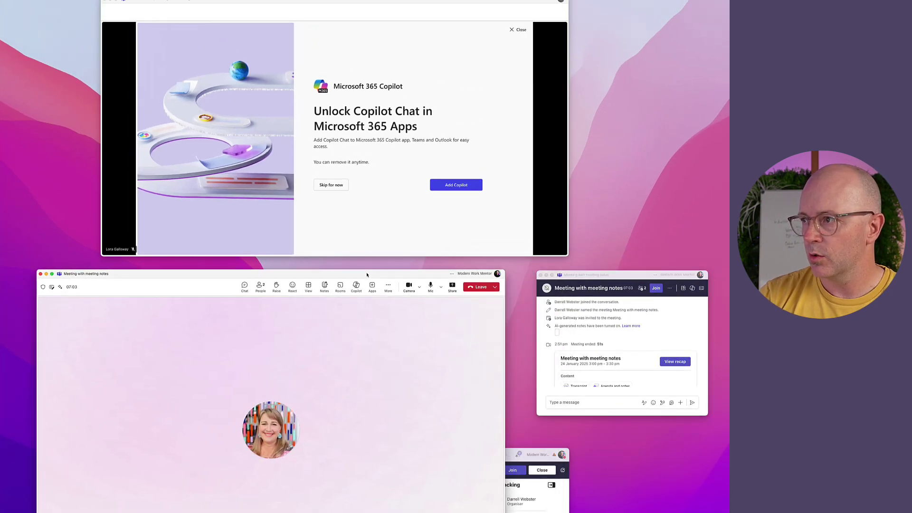
left_click(592, 279)
left_click(528, 491)
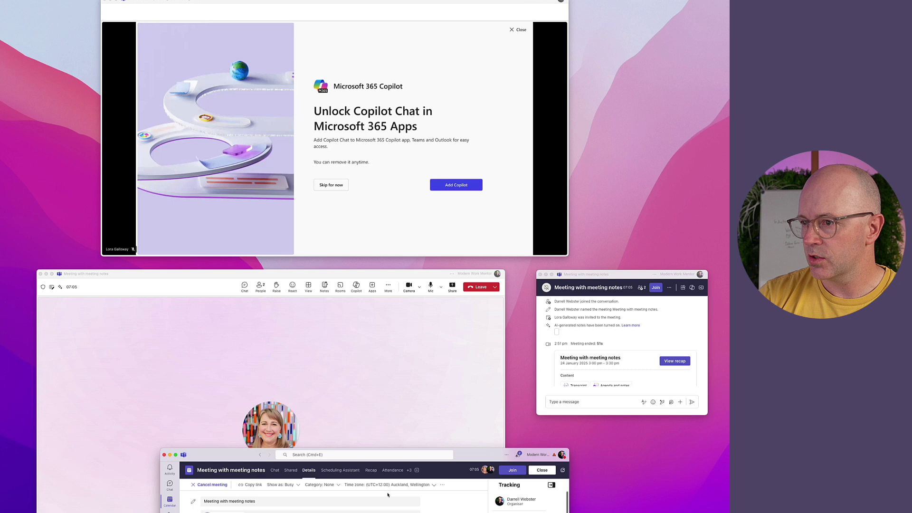
left_click(170, 456)
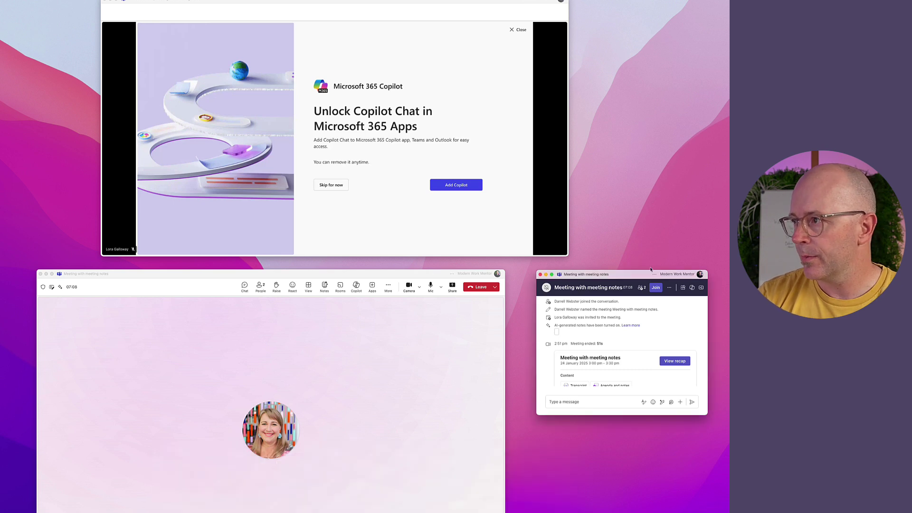
left_click_drag(635, 279, 615, 282)
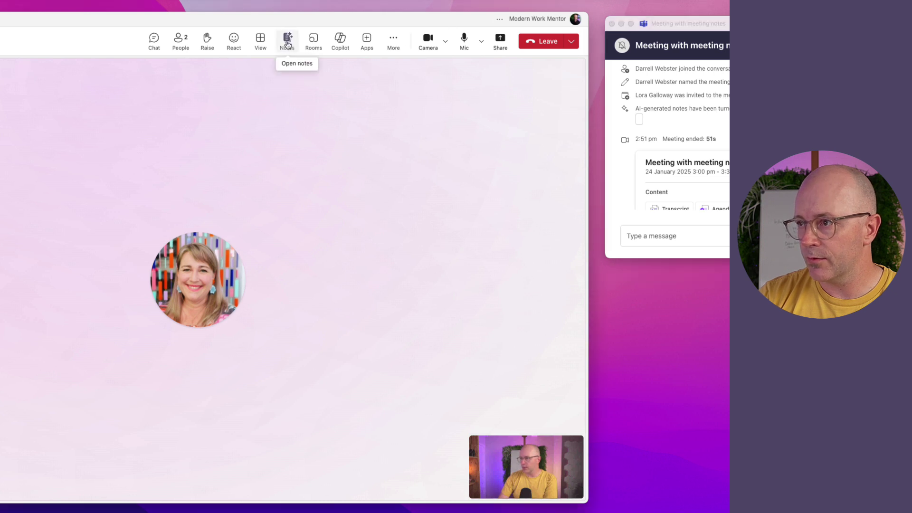
Show the meeting notes and open them in a separate window.
left_click(291, 46)
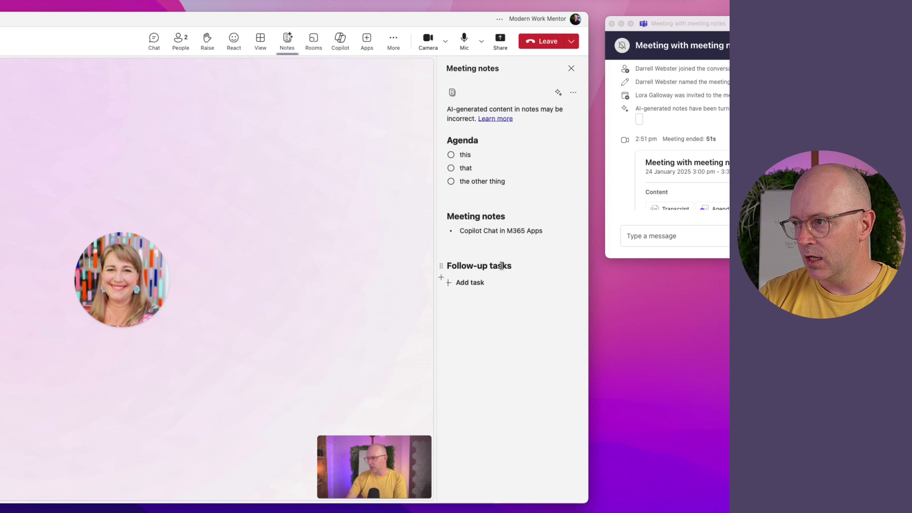
left_click(573, 93)
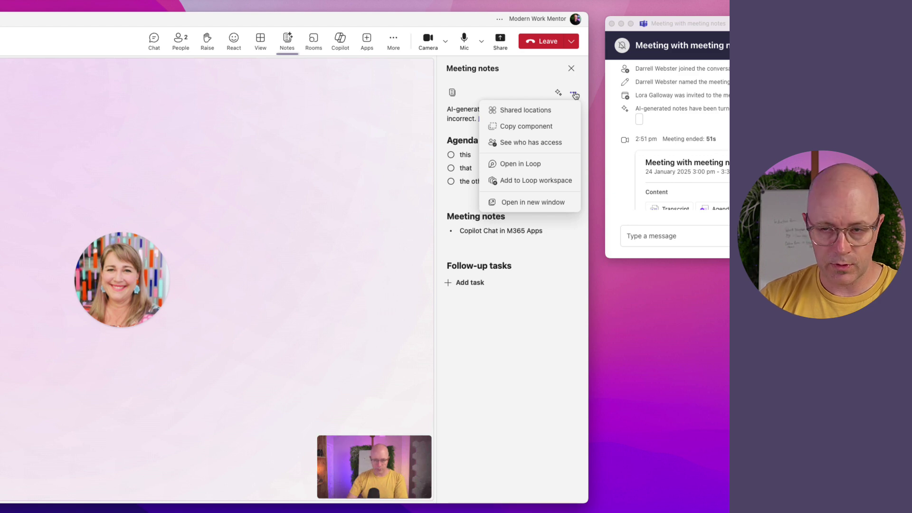
left_click(527, 203)
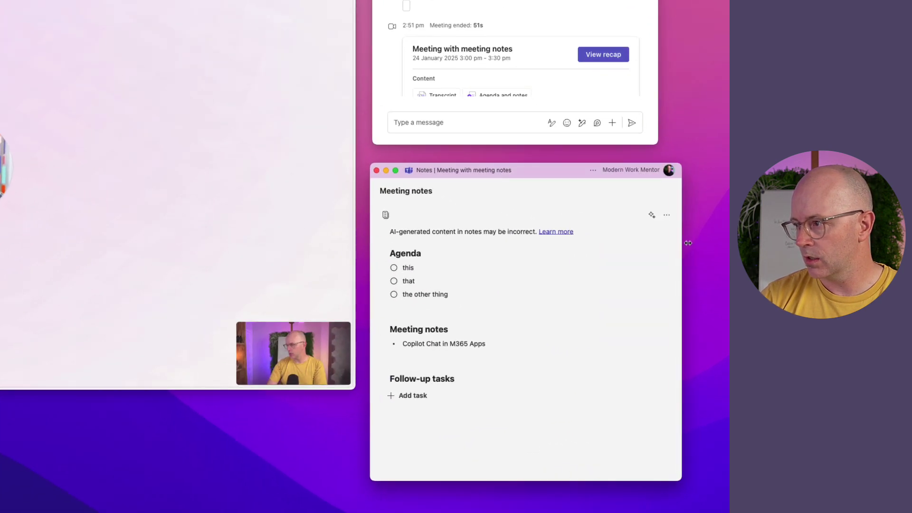
Widen and lengthen the notes window and position it directly beneath the chat window.
left_click_drag(688, 243, 694, 242)
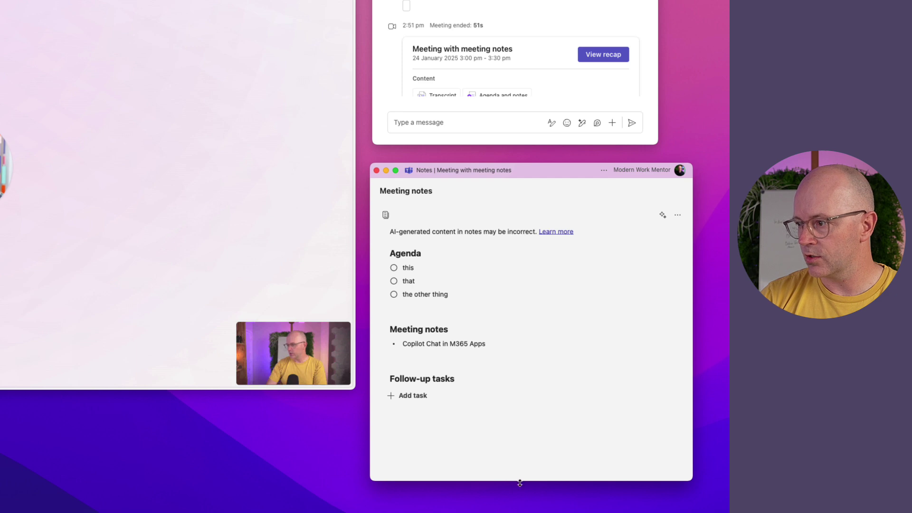
left_click_drag(520, 483, 523, 512)
left_click_drag(546, 176, 547, 165)
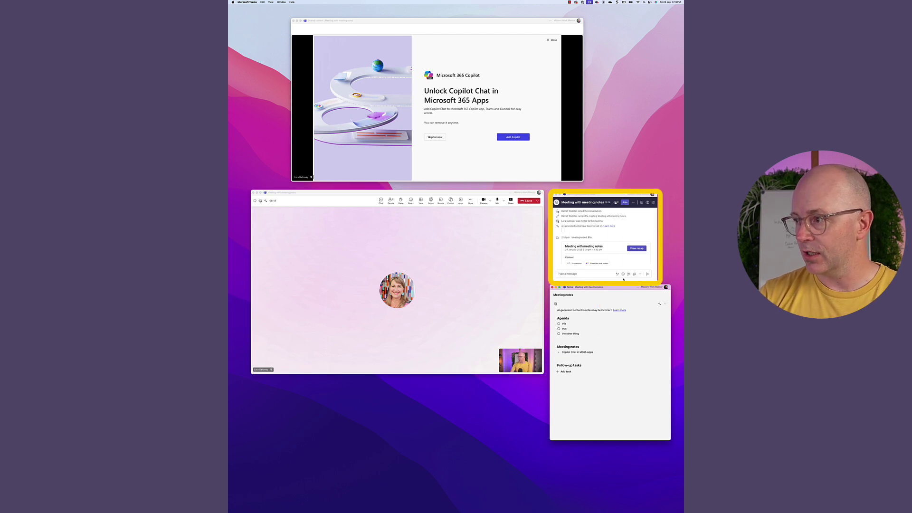
Arrange the chat window beside the shared content window at a similar height, with the notes window beneath it next to the meeting window.
left_click_drag(622, 194, 658, 35)
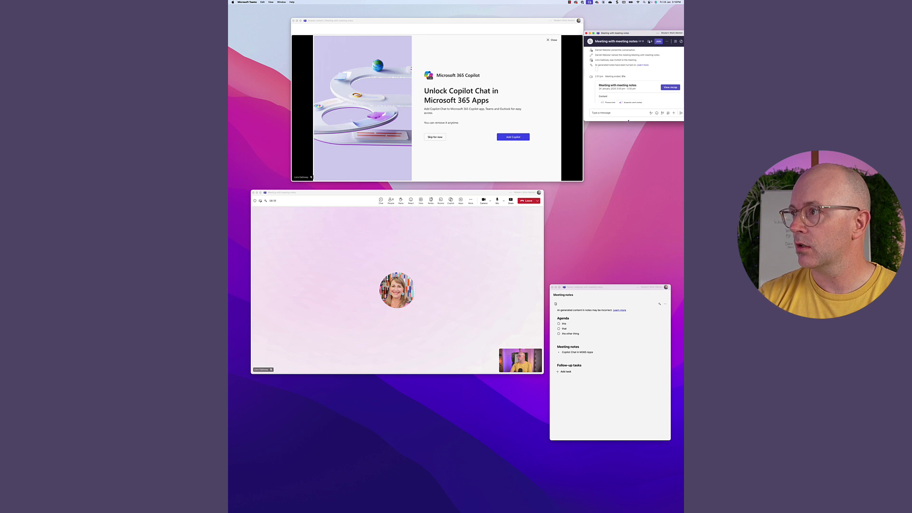
left_click_drag(628, 121, 629, 196)
left_click_drag(515, 23, 479, 22)
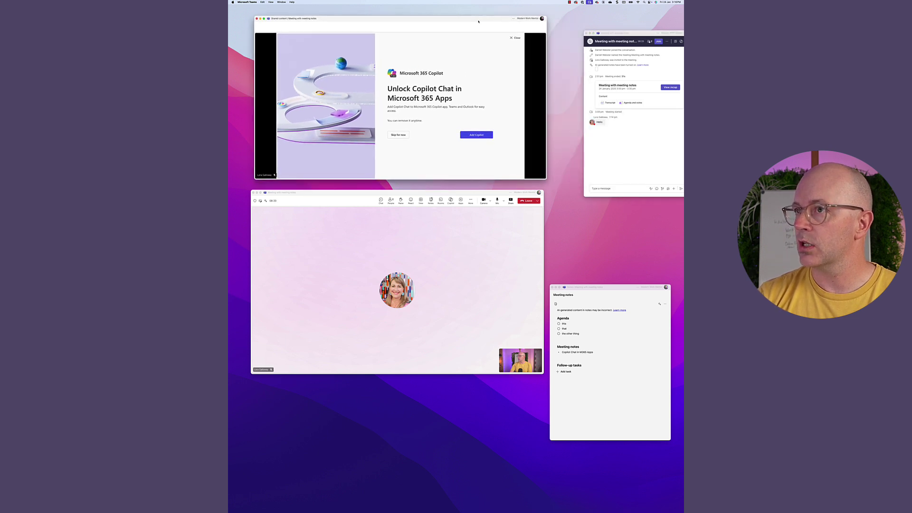
left_click_drag(639, 33, 609, 19)
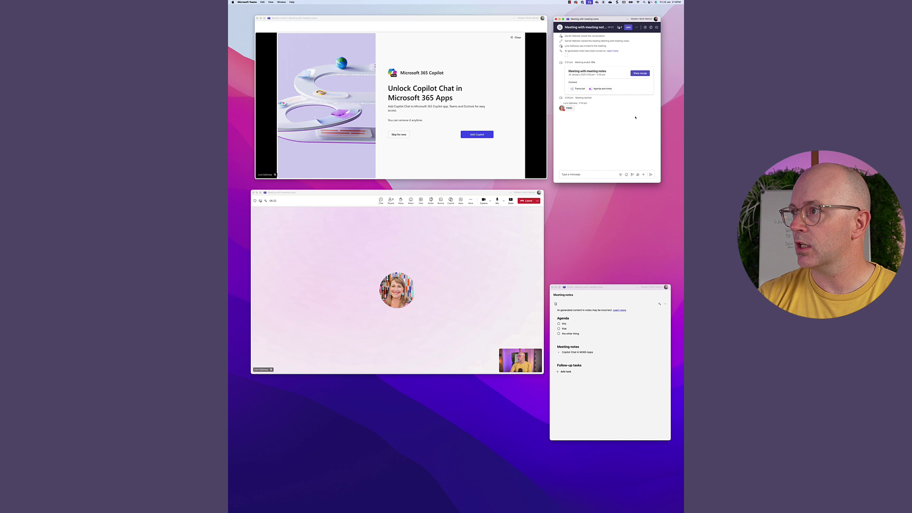
left_click_drag(609, 182, 610, 187)
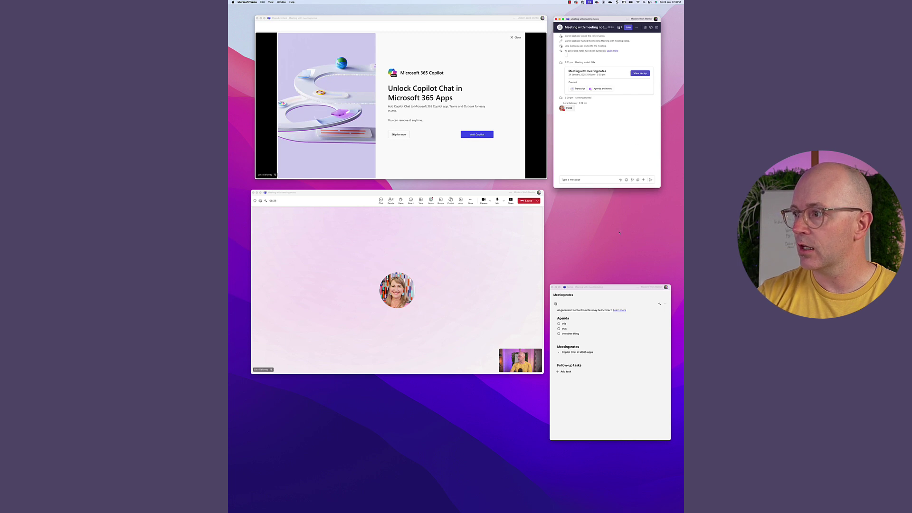
left_click_drag(623, 290, 624, 200)
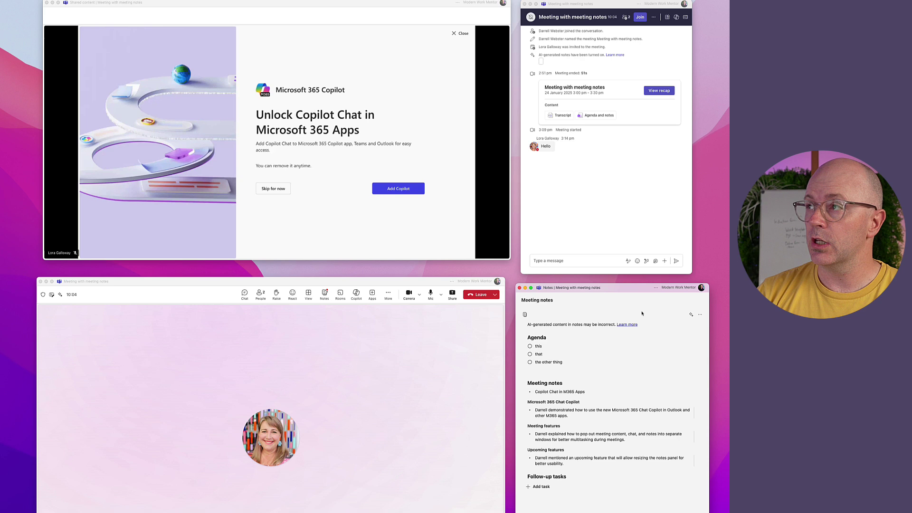
Show the chat inside the main meeting window again and bring it back up in its separate window.
left_click(594, 8)
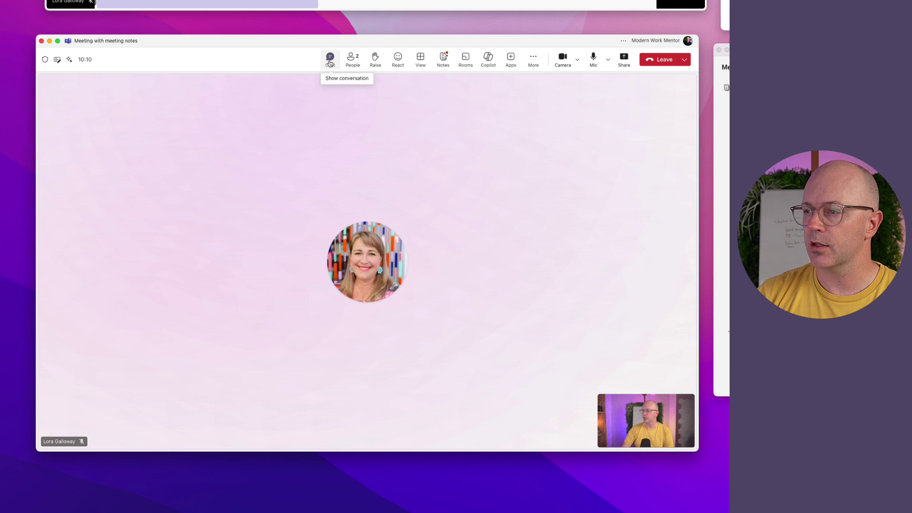
left_click(330, 62)
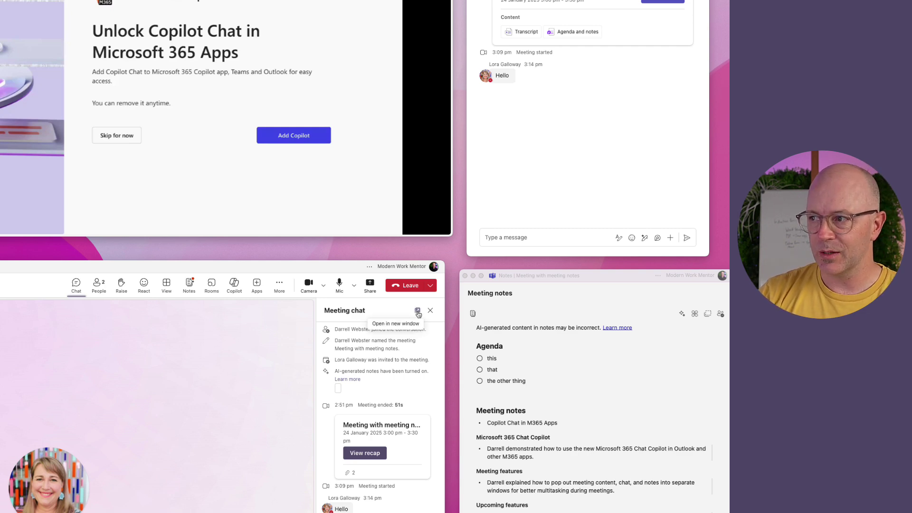
left_click(418, 311)
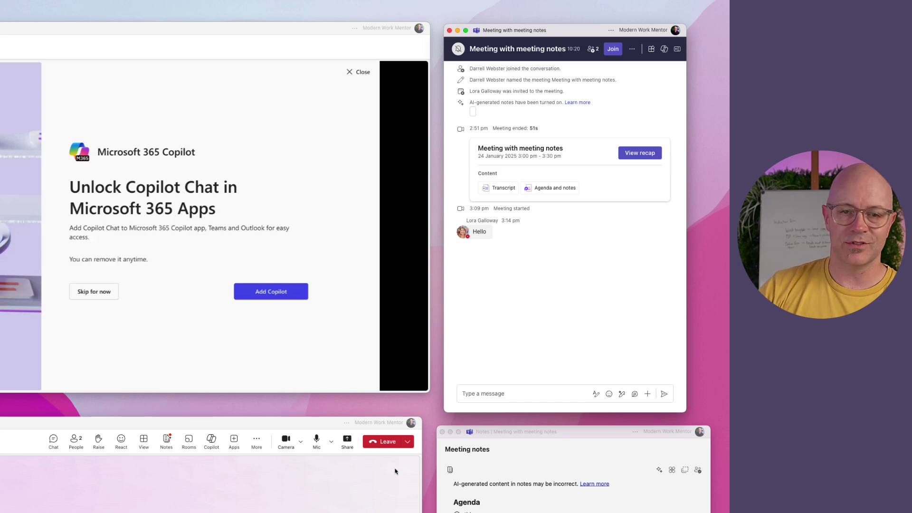